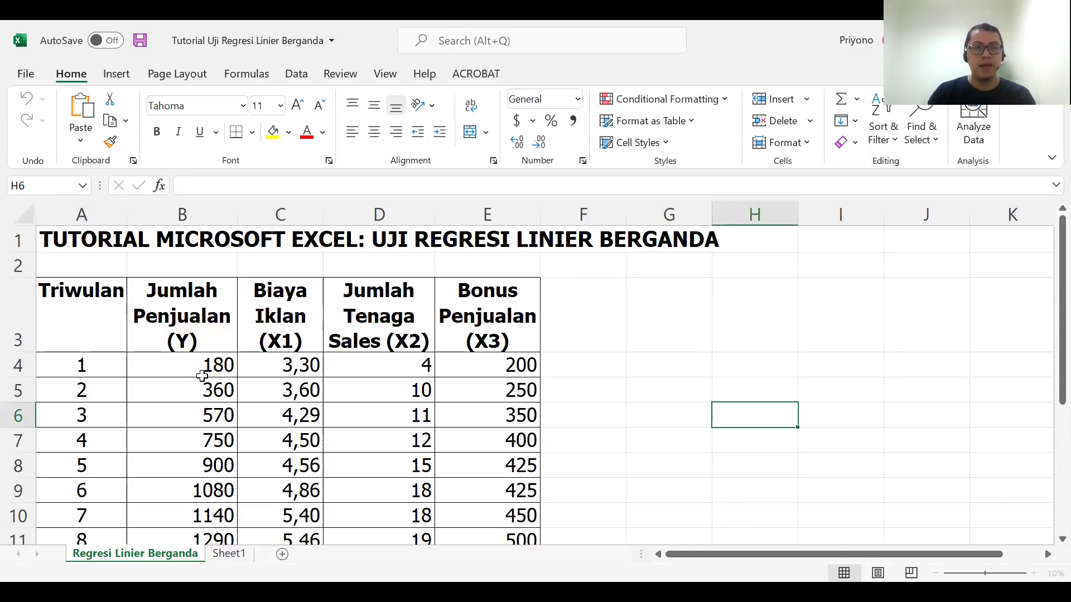
Open the Data Analysis tools list and move it aside to uncover columns D–E
scroll(89, 326, "down", 2)
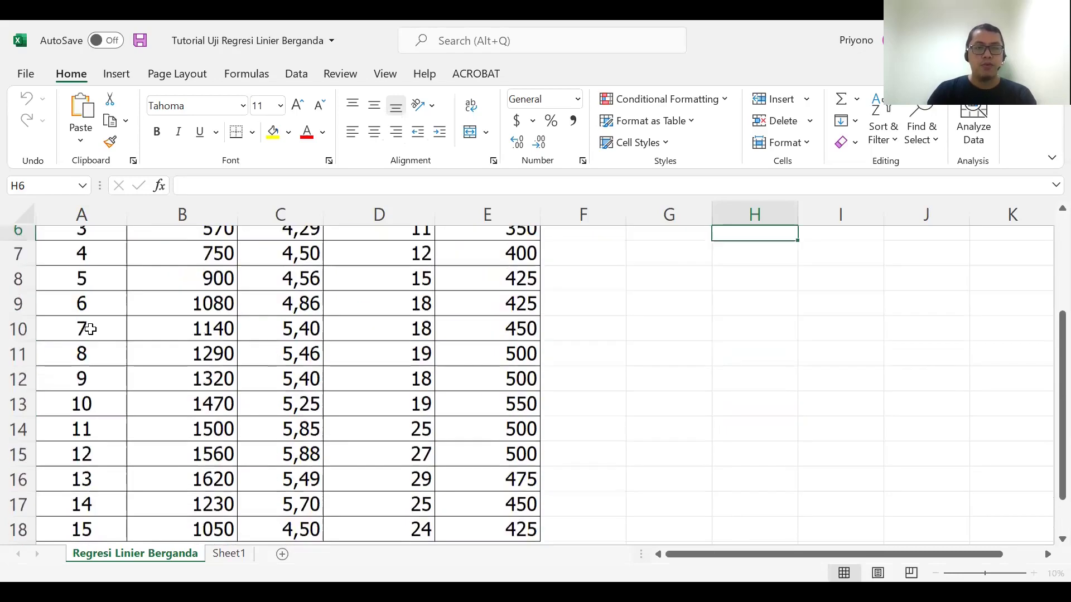
scroll(89, 334, "down", 1)
scroll(99, 428, "up", 2)
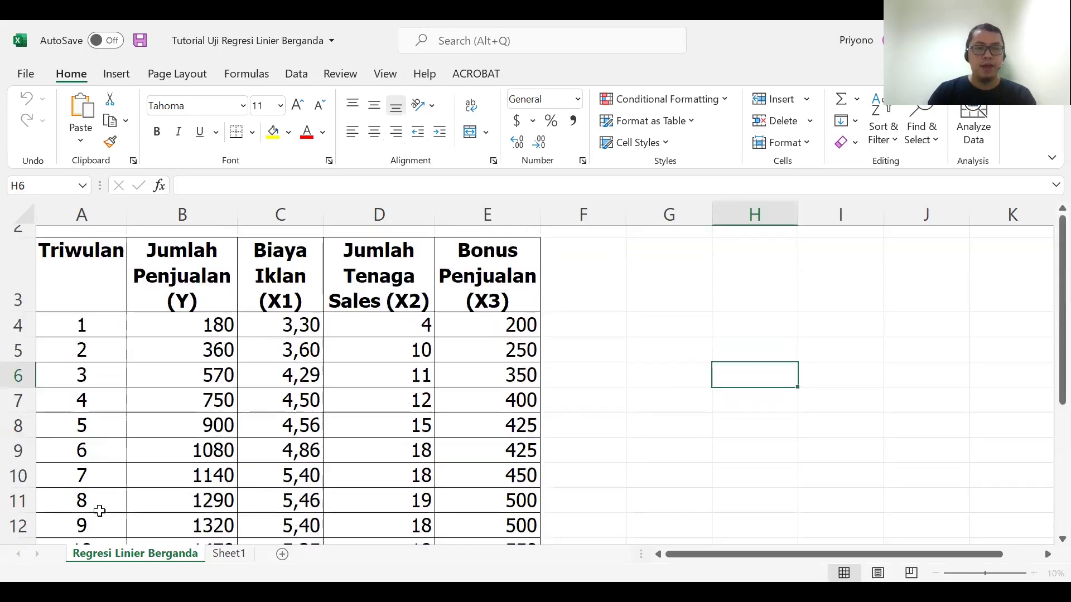
scroll(102, 346, "up", 1)
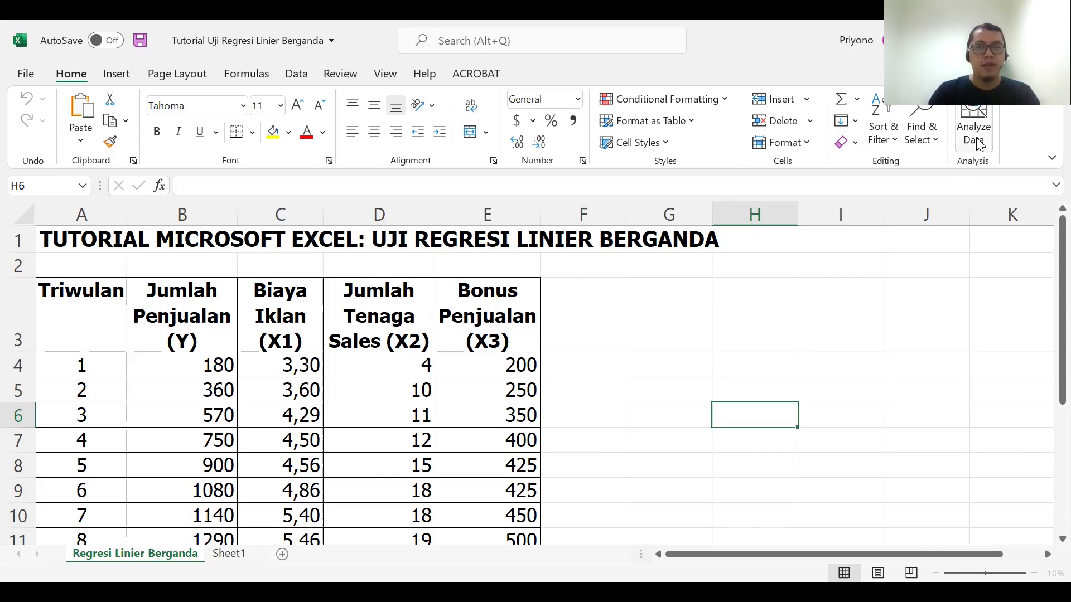
left_click(298, 74)
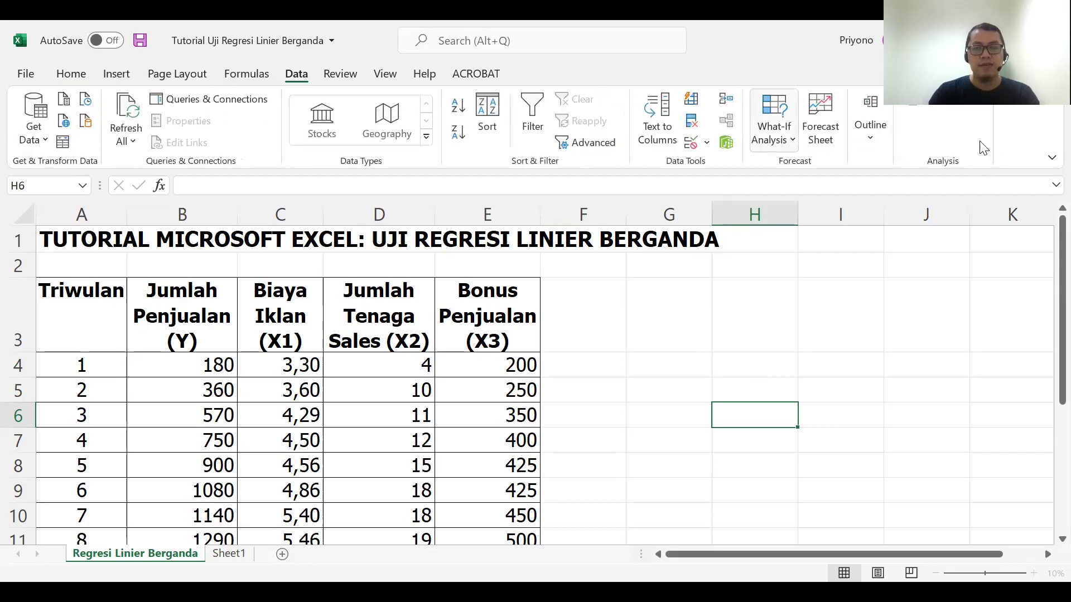
left_click(964, 111)
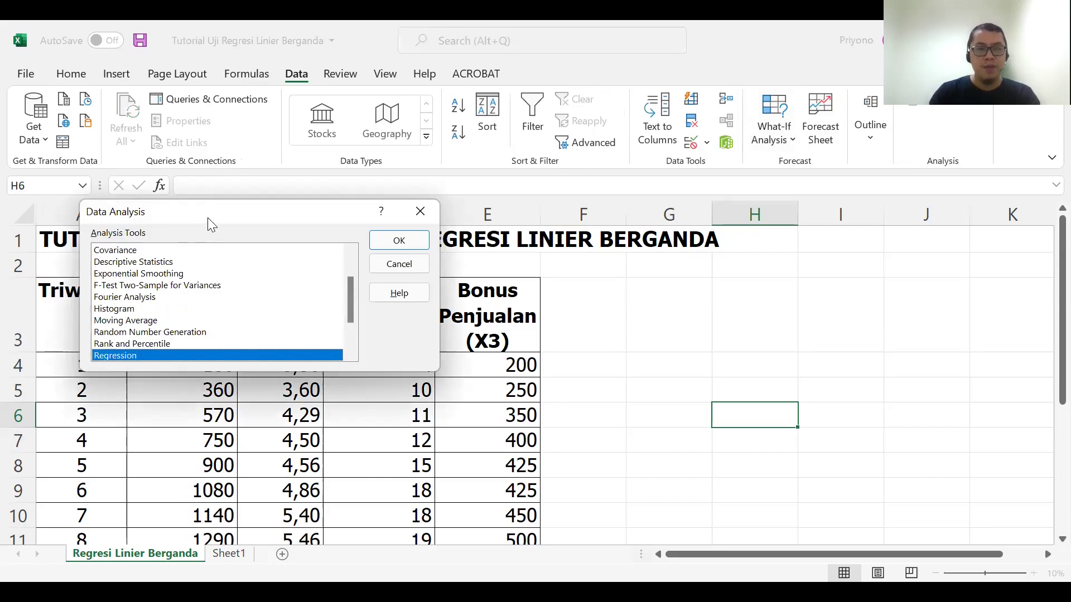
left_click_drag(208, 219, 492, 247)
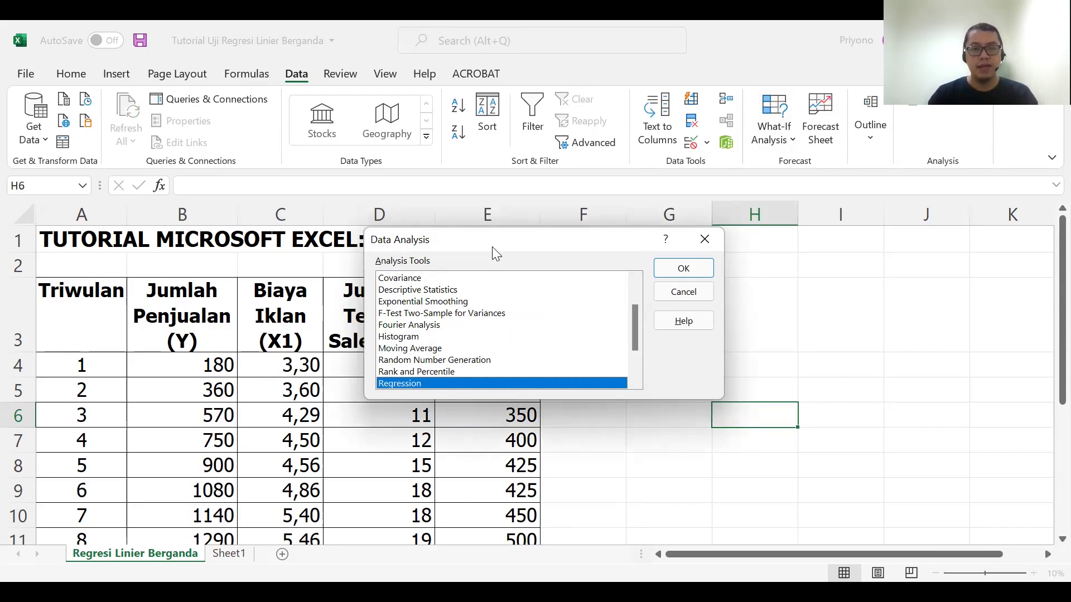
scroll(502, 334, "up", 2)
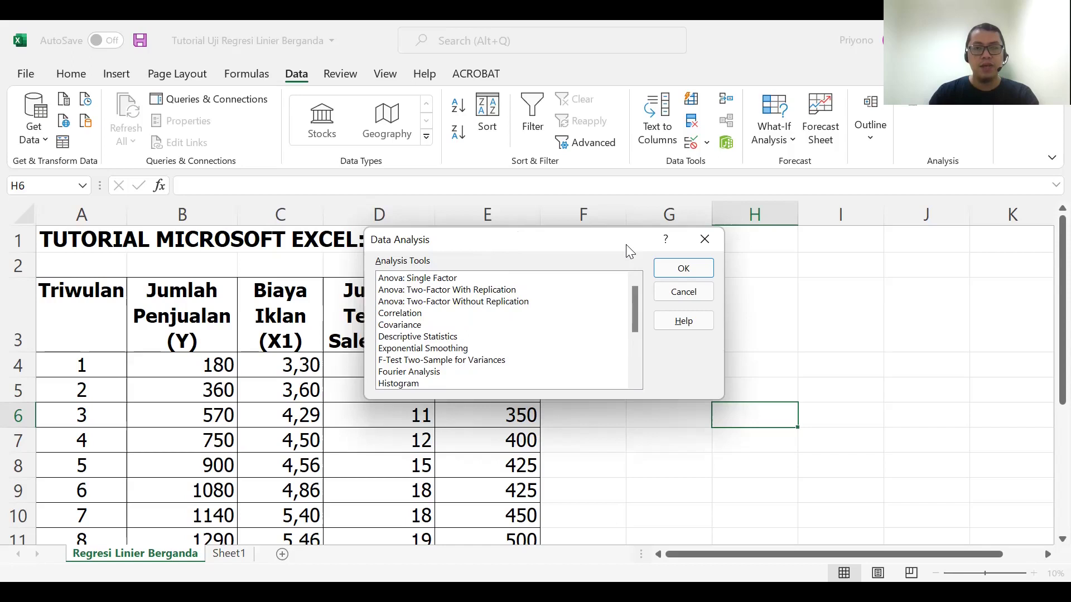
left_click_drag(626, 245, 838, 275)
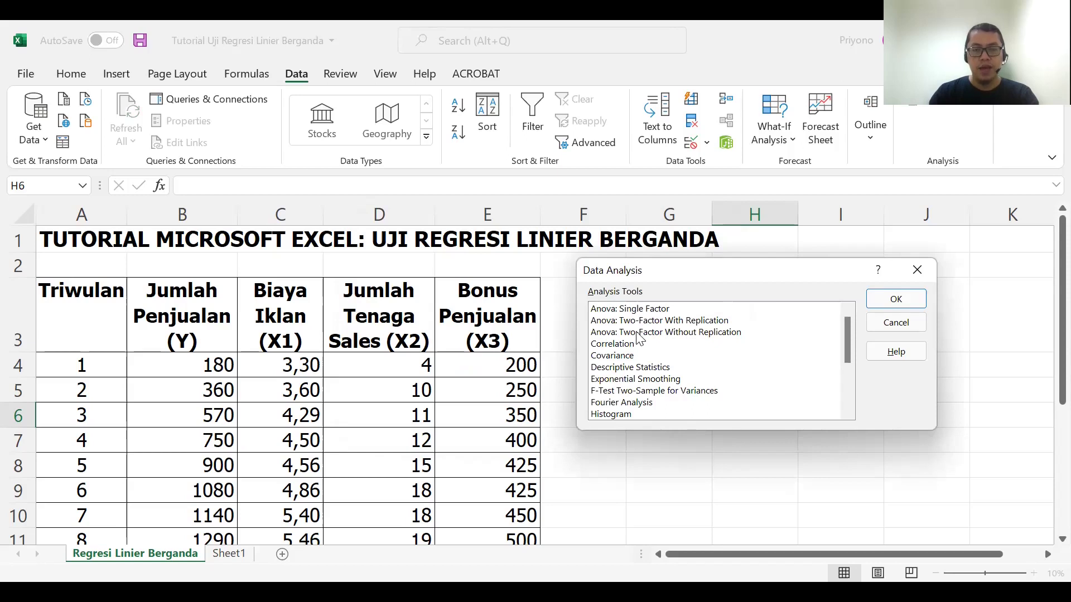
Choose Regression from the analysis tools to open its settings
scroll(641, 339, "down", 1)
scroll(639, 338, "down", 1)
key("r")
key("r")
key("r")
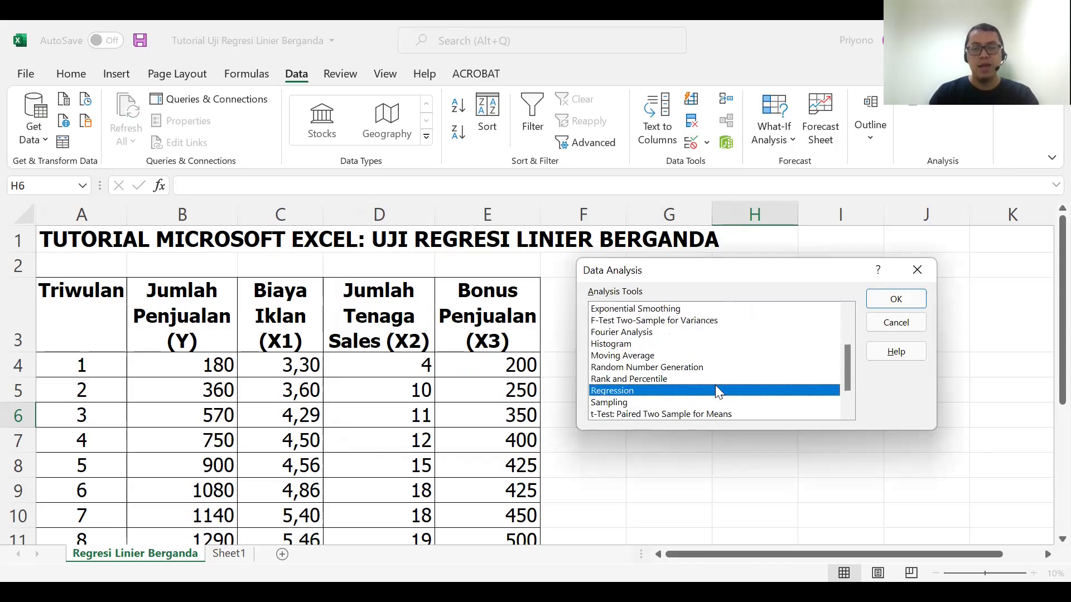
left_click(891, 303)
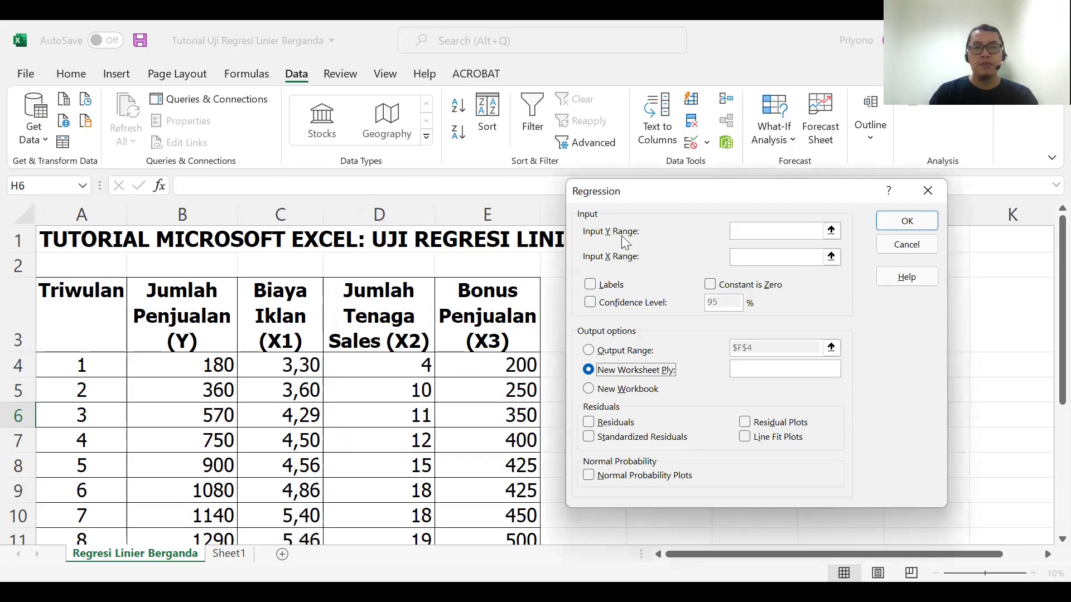
Set the Input Y Range to the sales column B3:B18
left_click(837, 233)
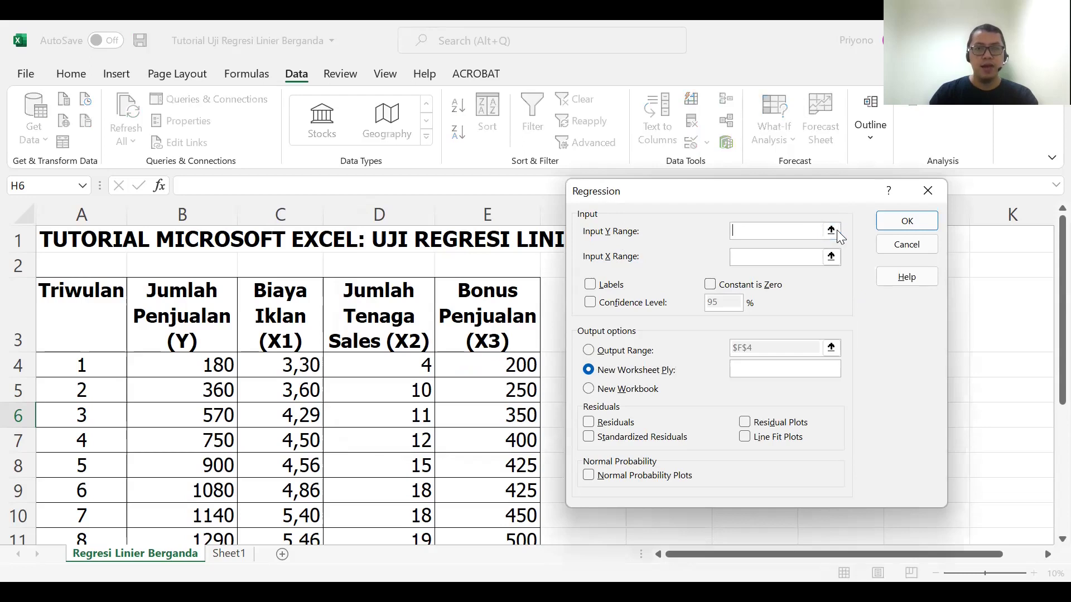
left_click(831, 231)
left_click_drag(182, 312, 181, 531)
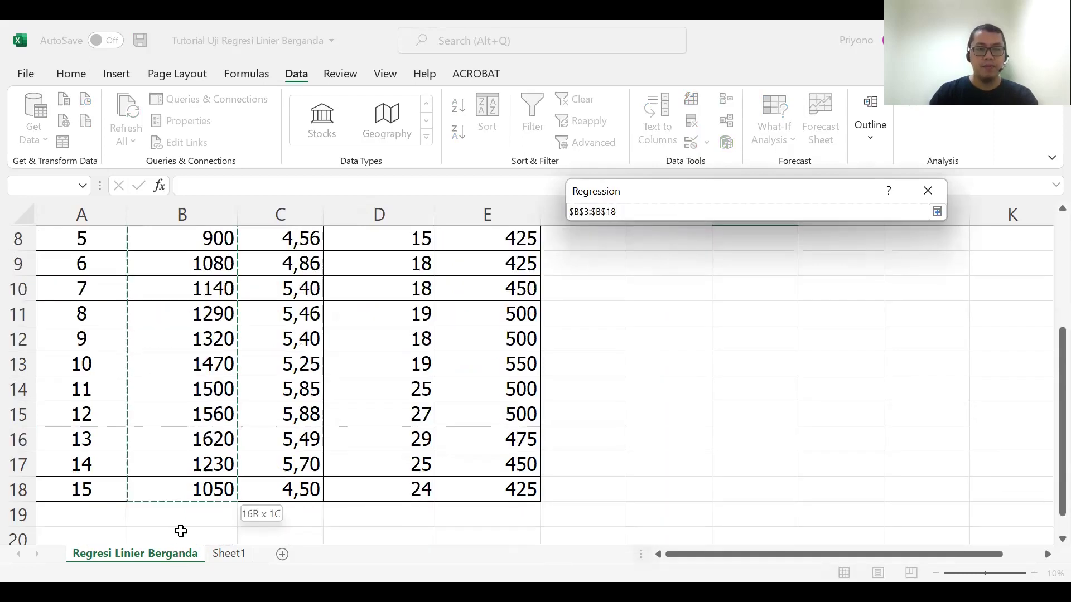
scroll(239, 383, "up", 3)
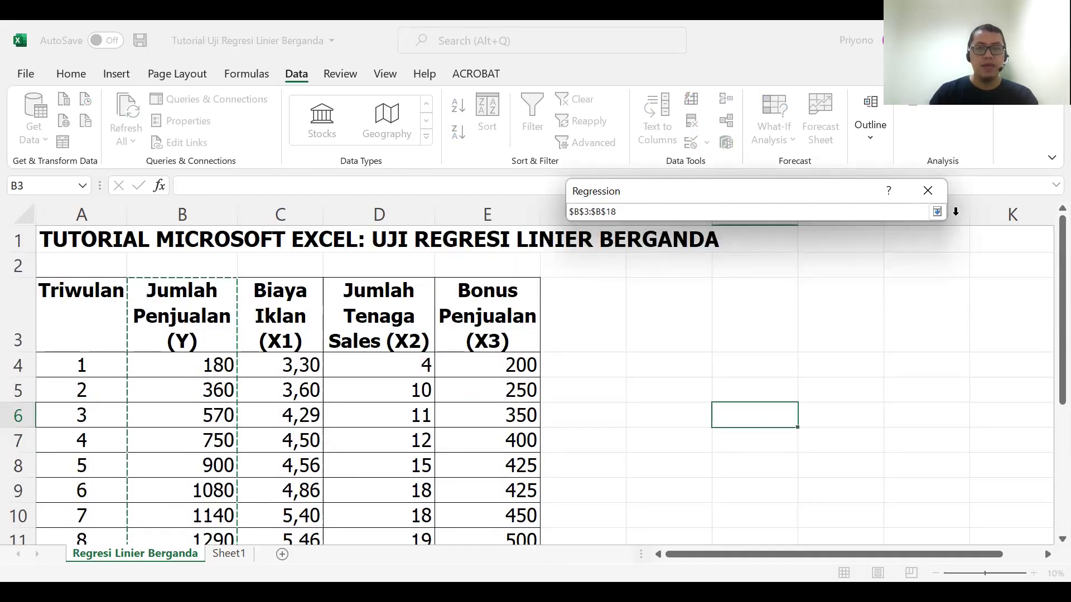
left_click(936, 213)
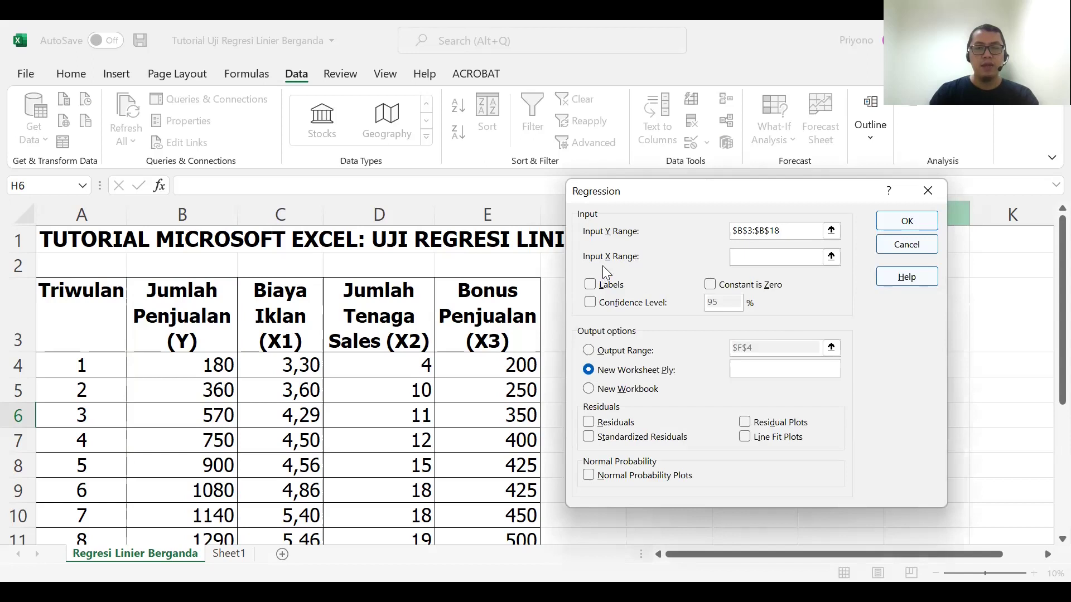
Set the Input X Range to C3:E18
left_click(831, 258)
left_click(831, 257)
left_click_drag(287, 303, 462, 318)
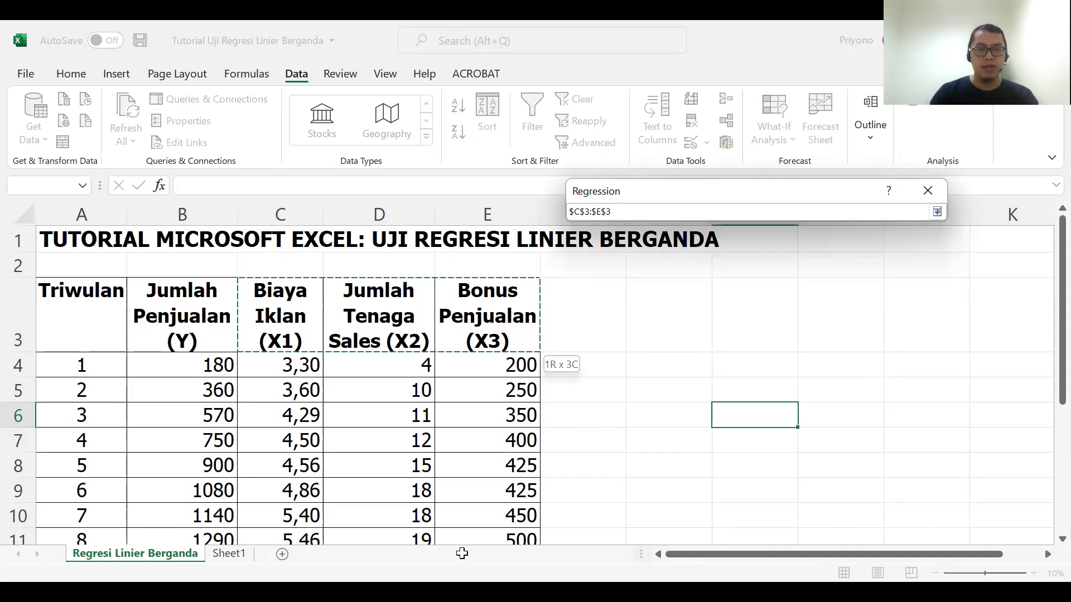
key("ctrl+shift+Down")
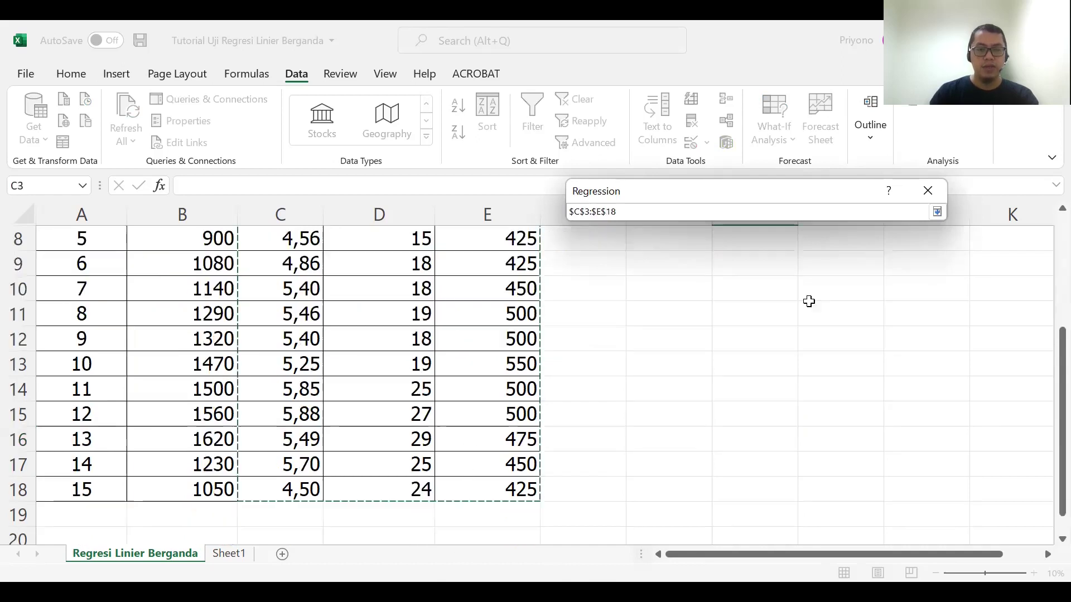
left_click(937, 212)
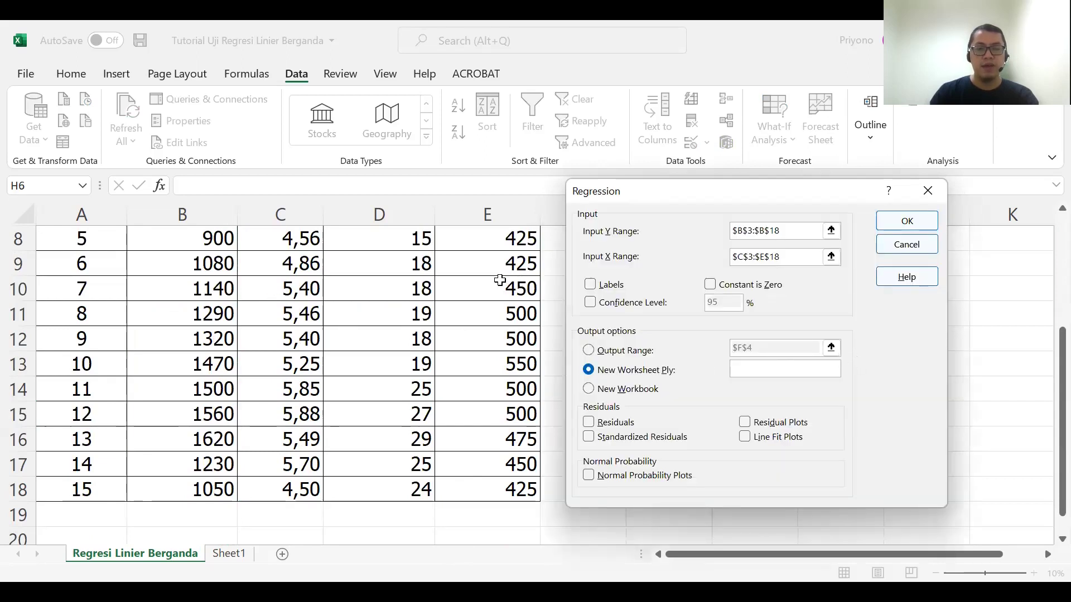
Run the regression with Labels and 95% confidence level, outputting to cell H4
left_click(592, 285)
left_click(587, 307)
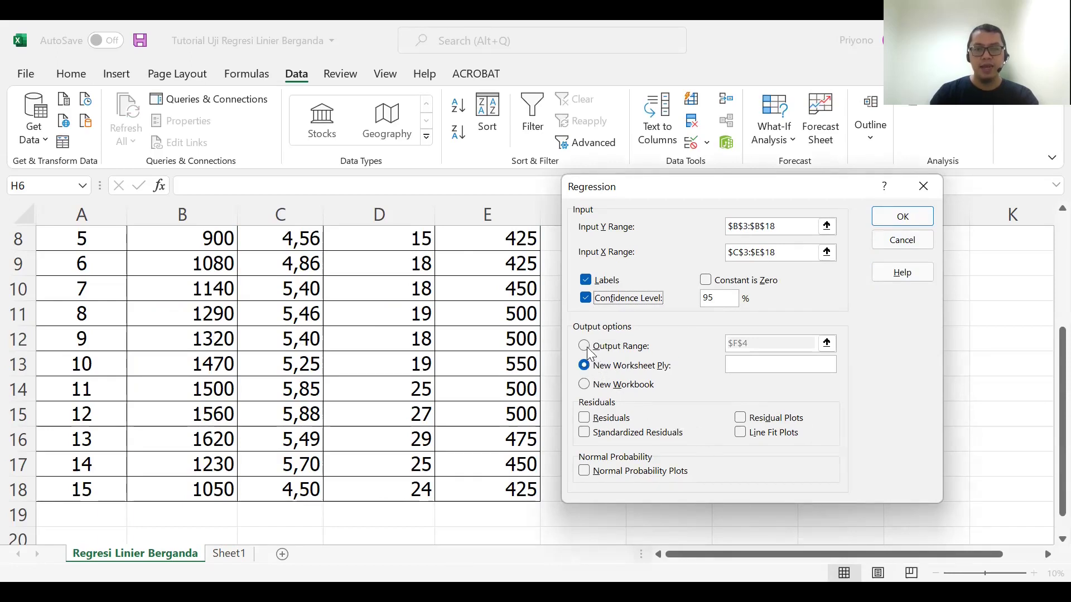
mouse_move(584, 346)
left_mouse_down()
mouse_move(596, 368)
mouse_move(743, 348)
left_mouse_up()
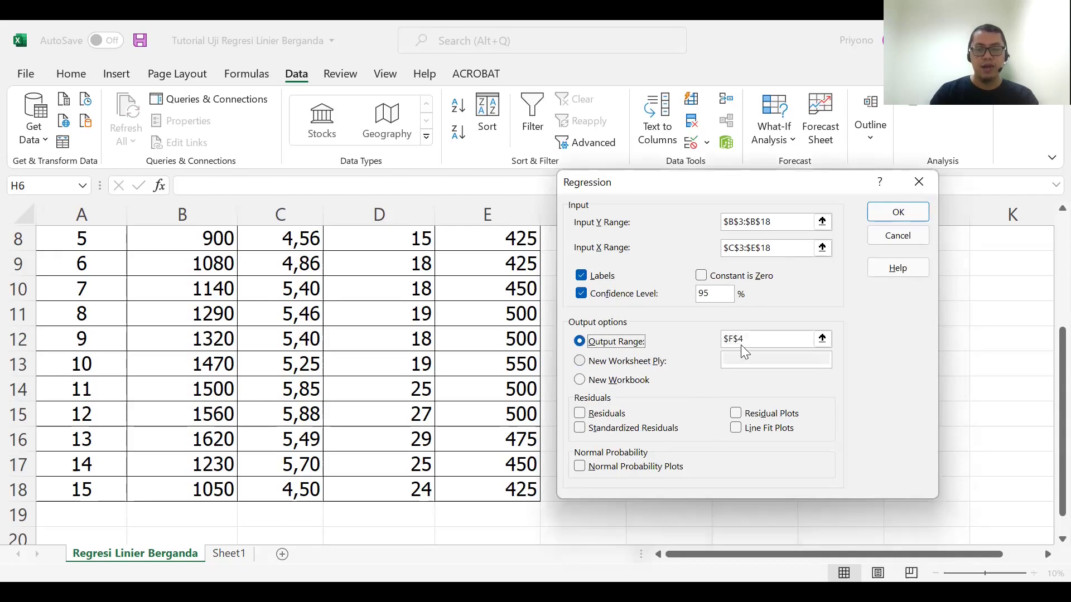
left_click(822, 339)
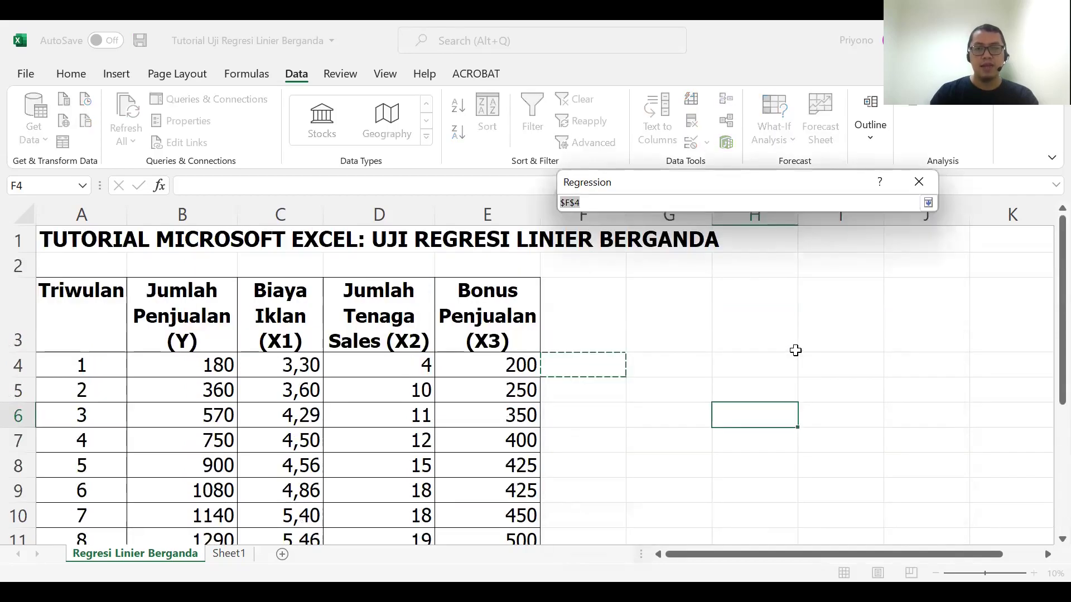
left_click(765, 363)
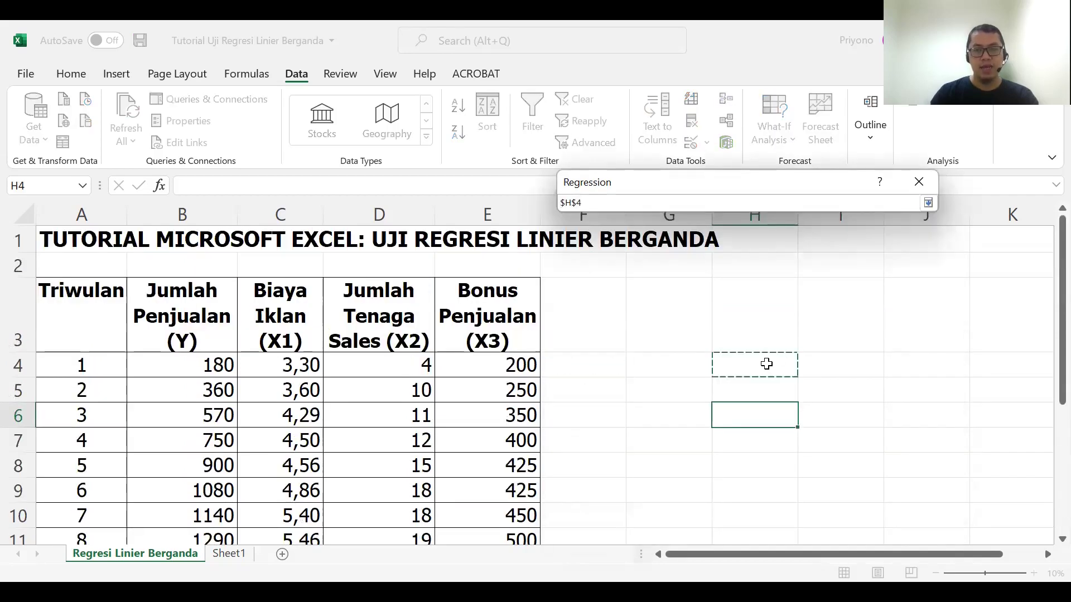
left_click(928, 203)
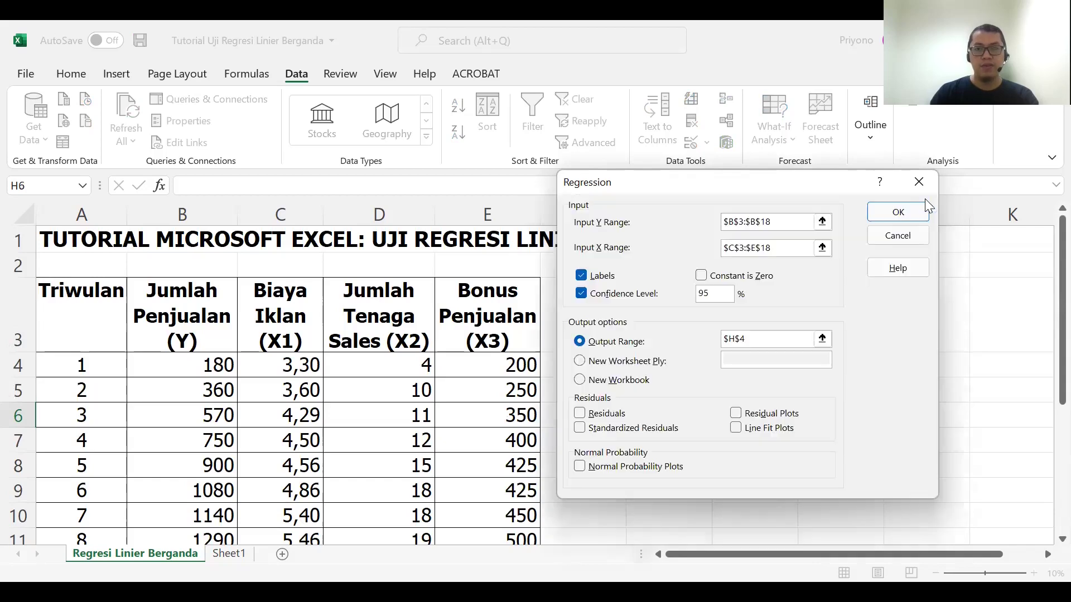
left_click(896, 213)
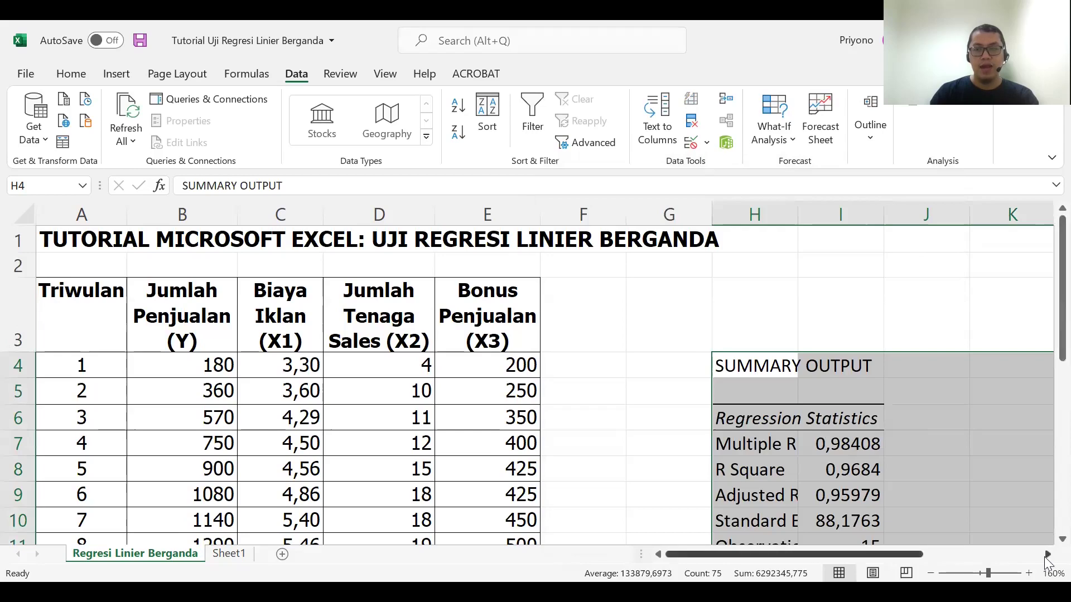
Widen column H so the summary output labels show in full
left_click(1046, 556)
left_click(1045, 556)
left_click(1045, 555)
left_click(698, 451)
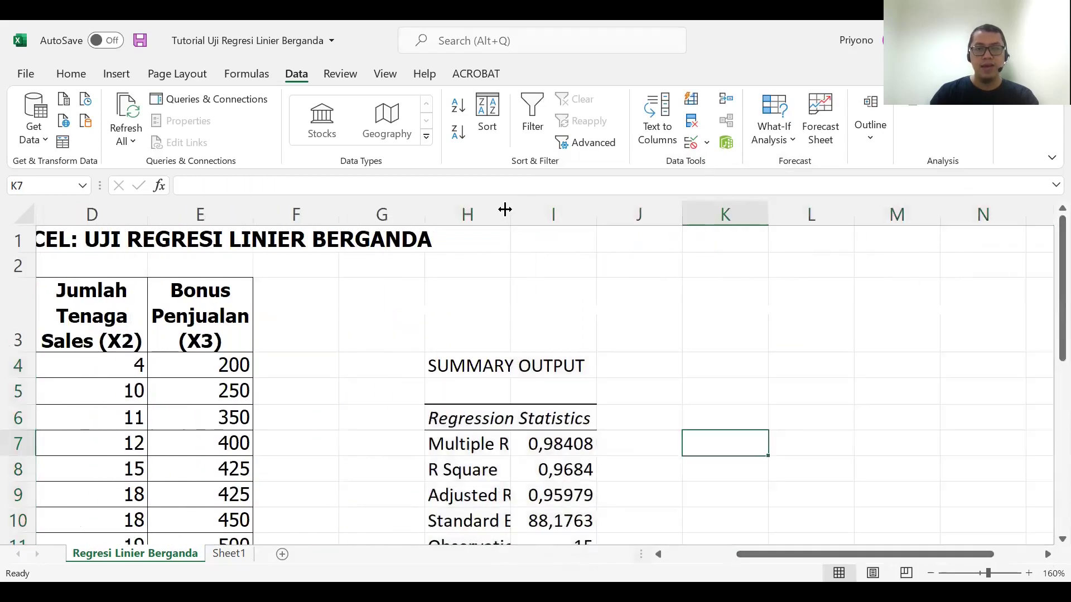
left_click_drag(508, 212, 639, 212)
scroll(701, 247, "down", 2)
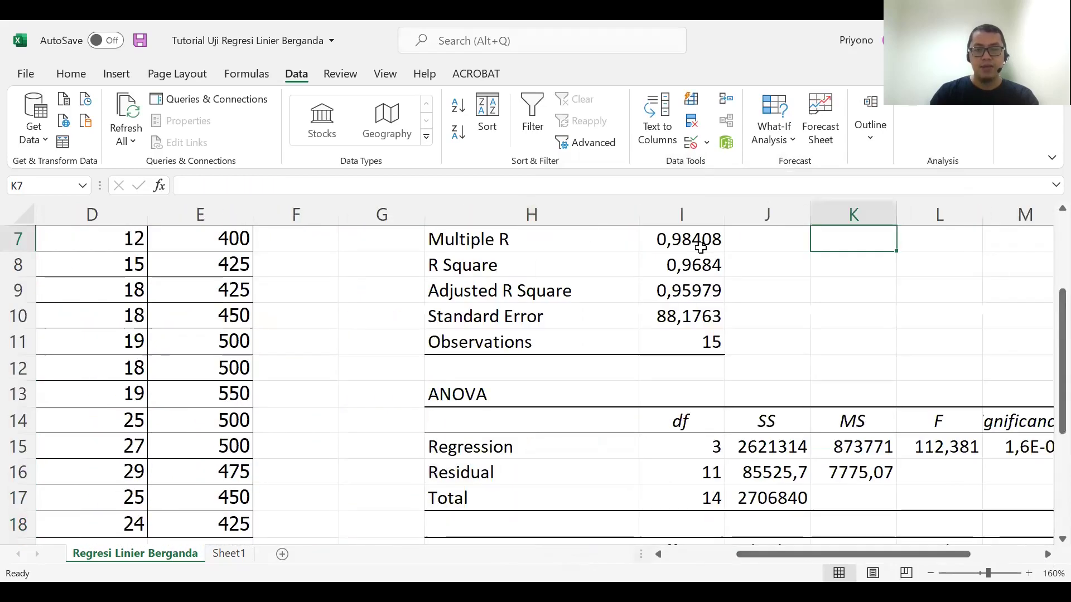
scroll(700, 247, "down", 4)
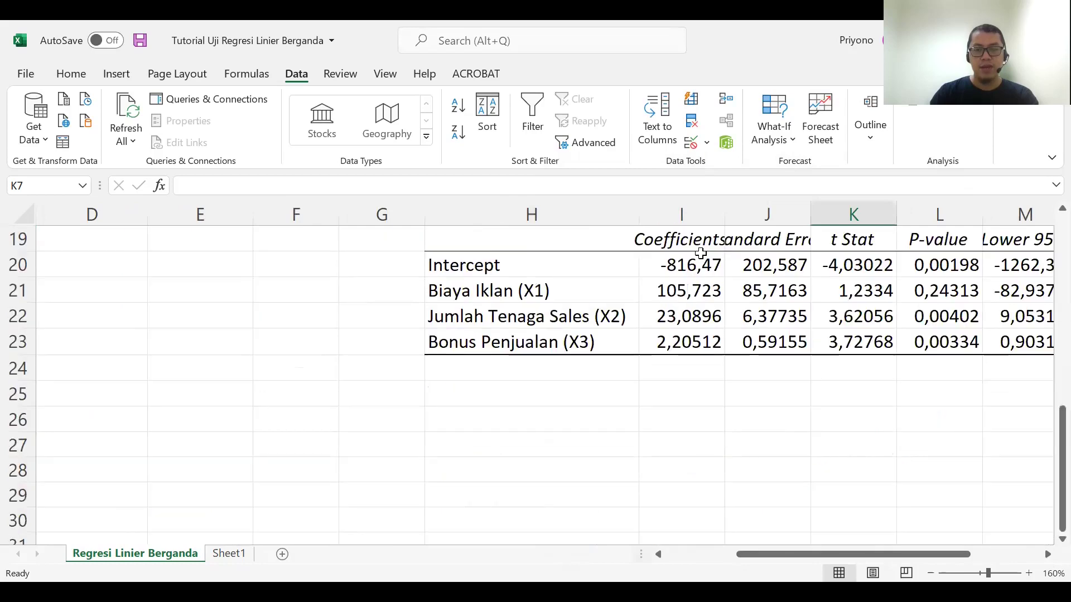
scroll(701, 254, "up", 1)
scroll(700, 254, "up", 1)
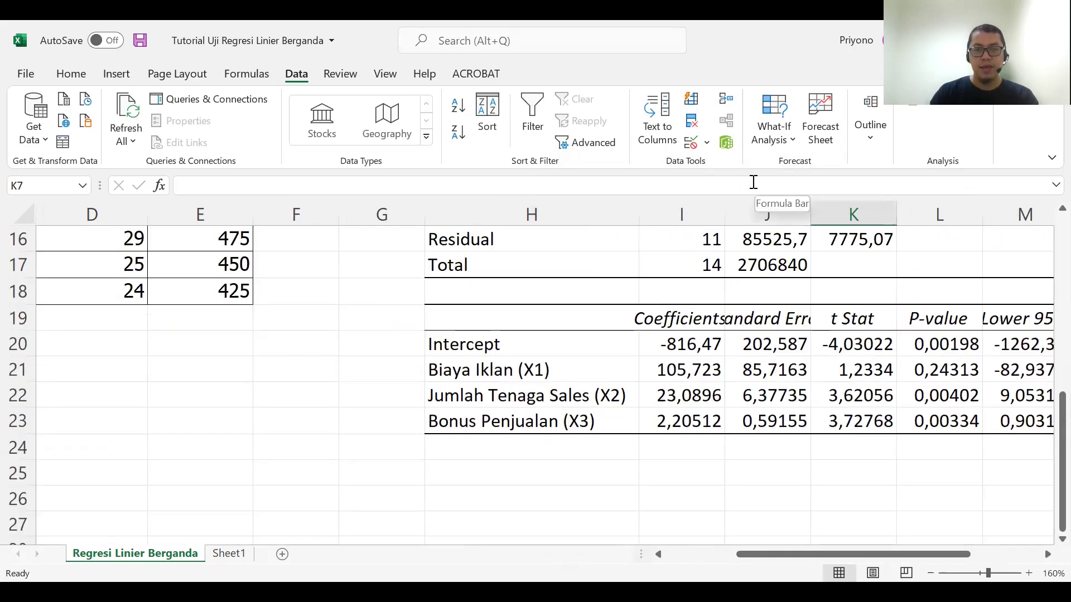
AutoFit columns I and M to show full coefficient and Significance F values
double_click(724, 208)
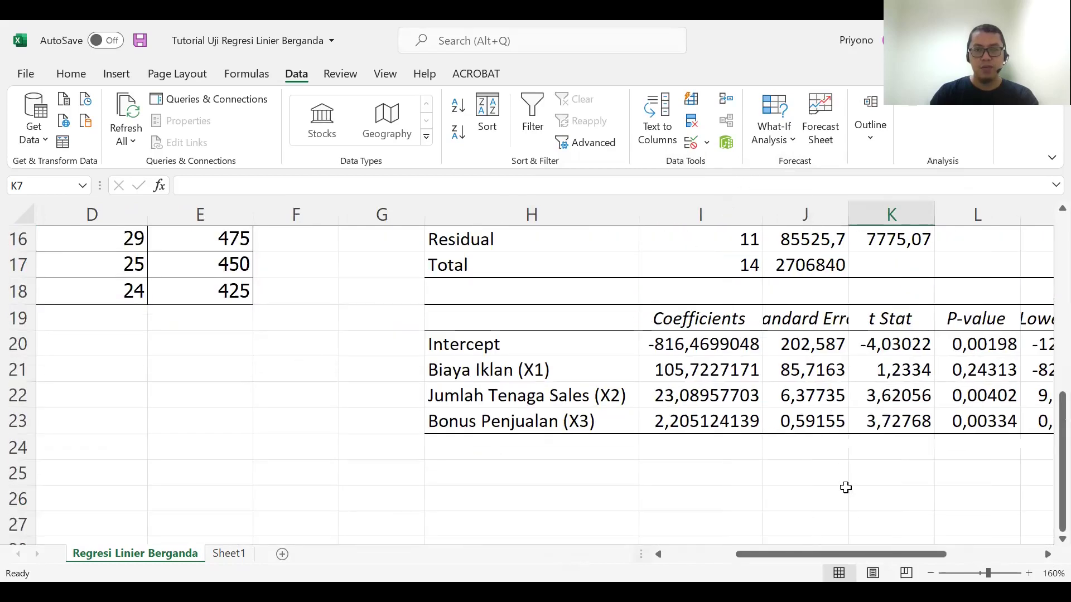
left_click_drag(837, 554, 930, 554)
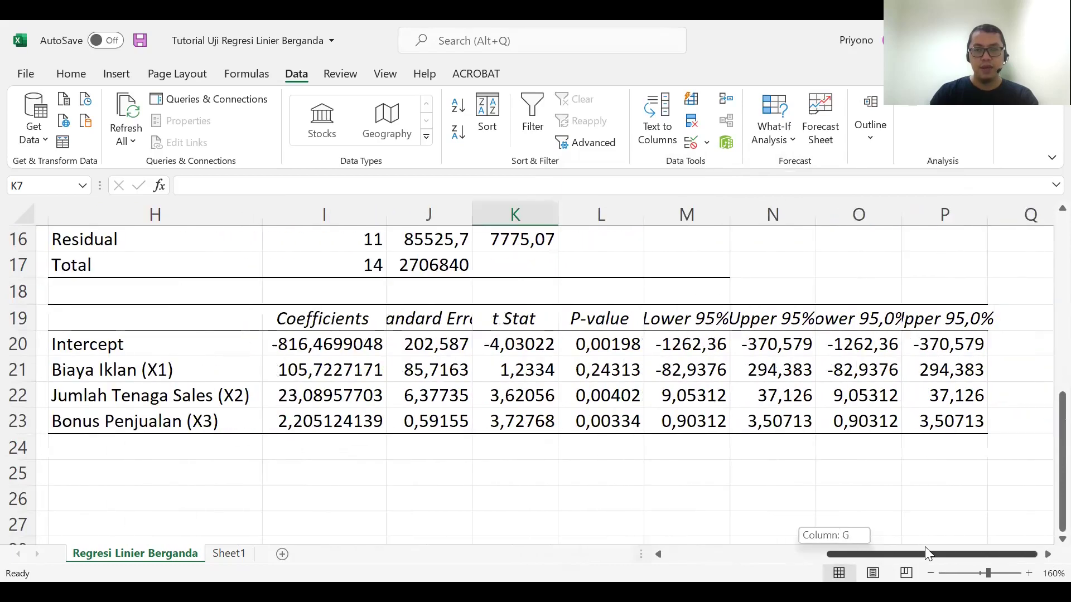
scroll(739, 346, "up", 2)
scroll(710, 236, "up", 1)
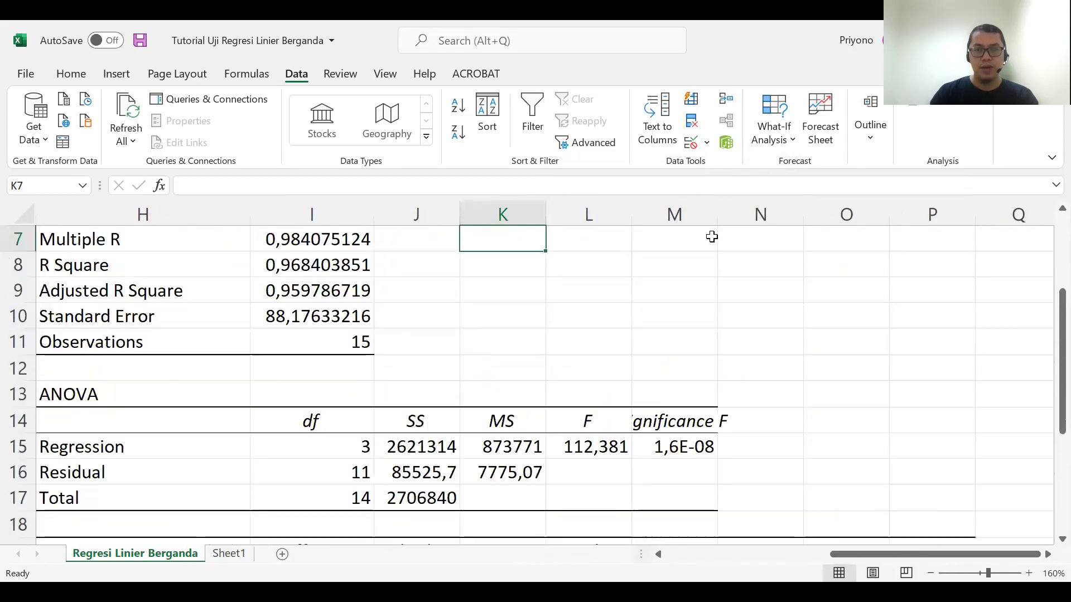
double_click(717, 222)
left_click(874, 446)
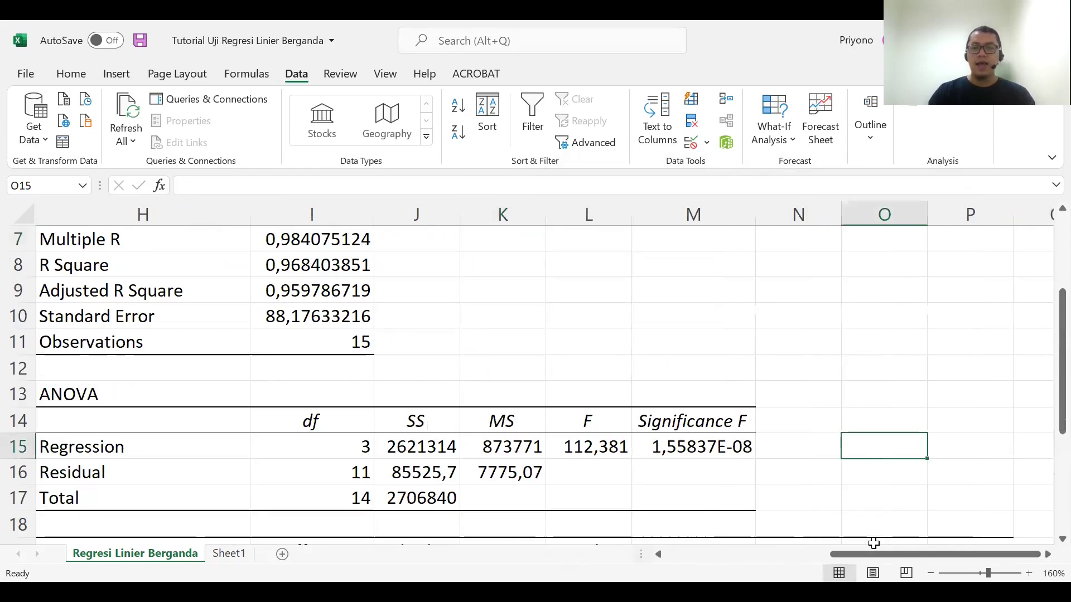
left_click_drag(873, 553, 708, 554)
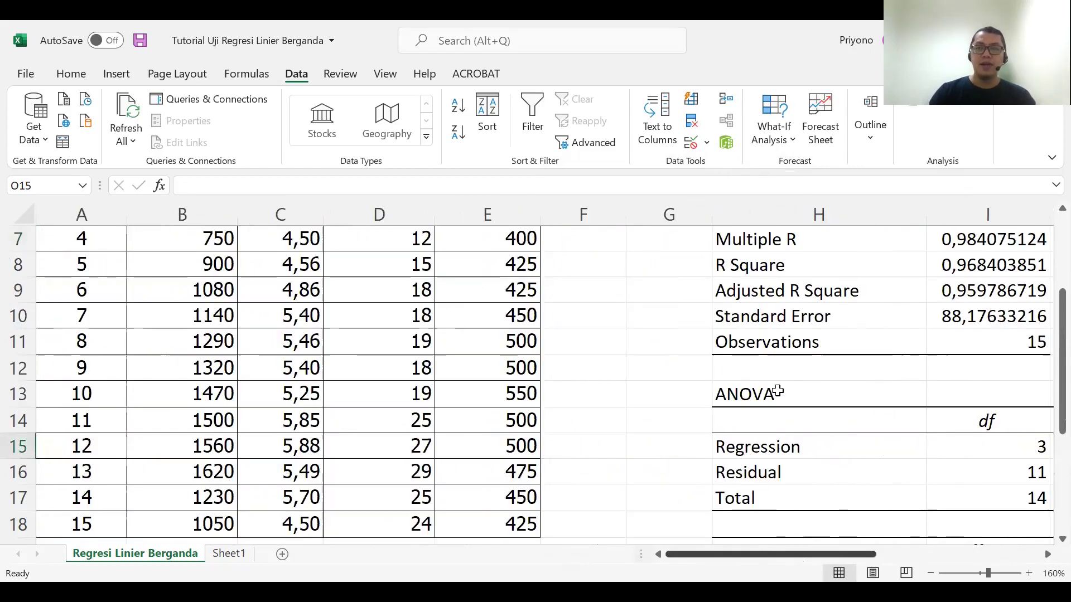
scroll(780, 361, "up", 1)
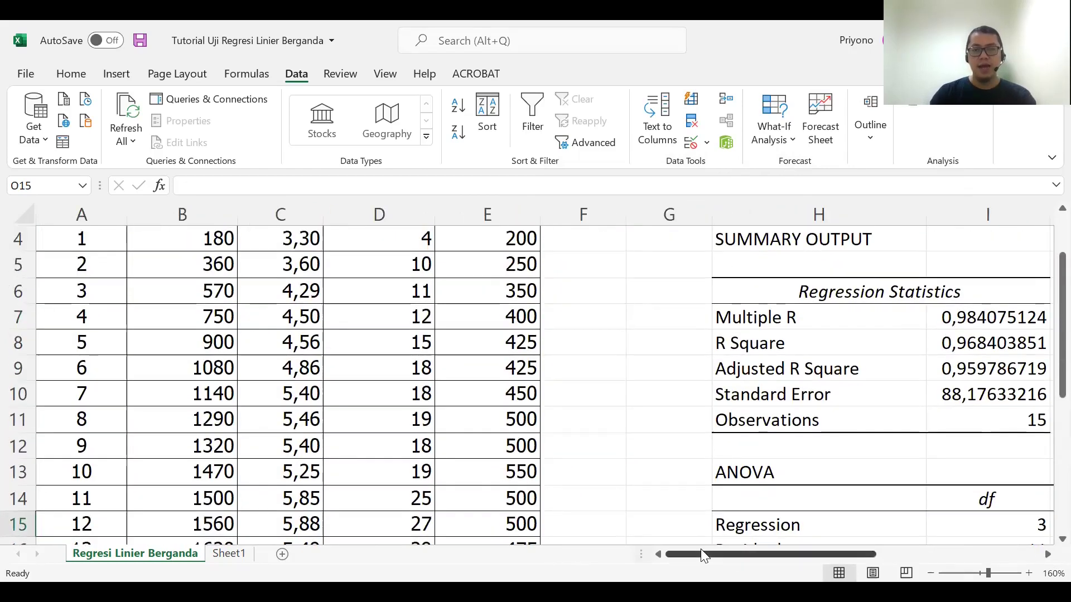
left_click_drag(702, 554, 772, 555)
scroll(760, 372, "up", 1)
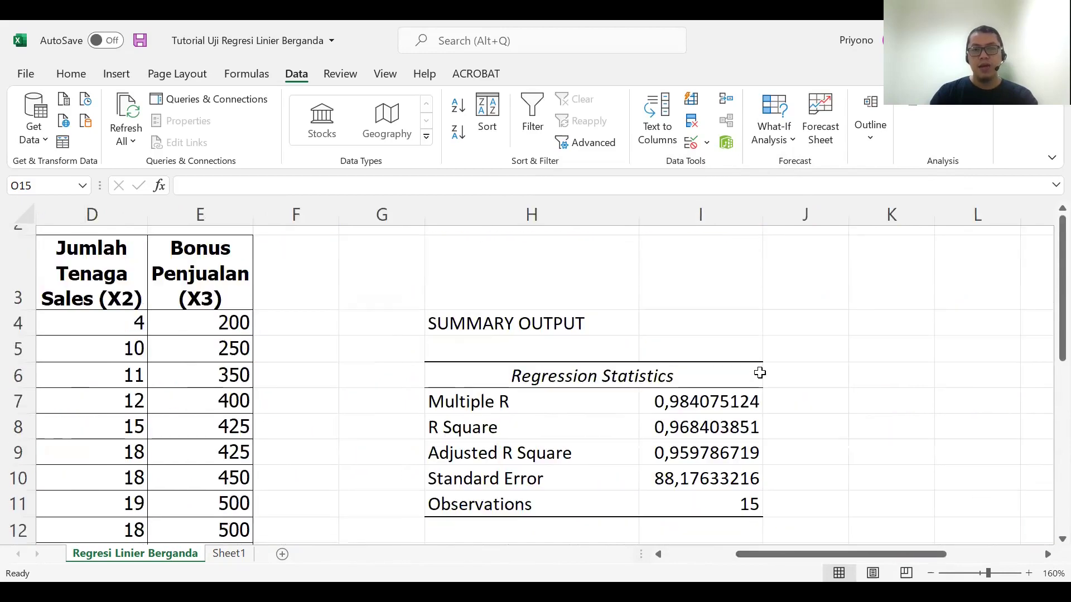
scroll(759, 372, "down", 1)
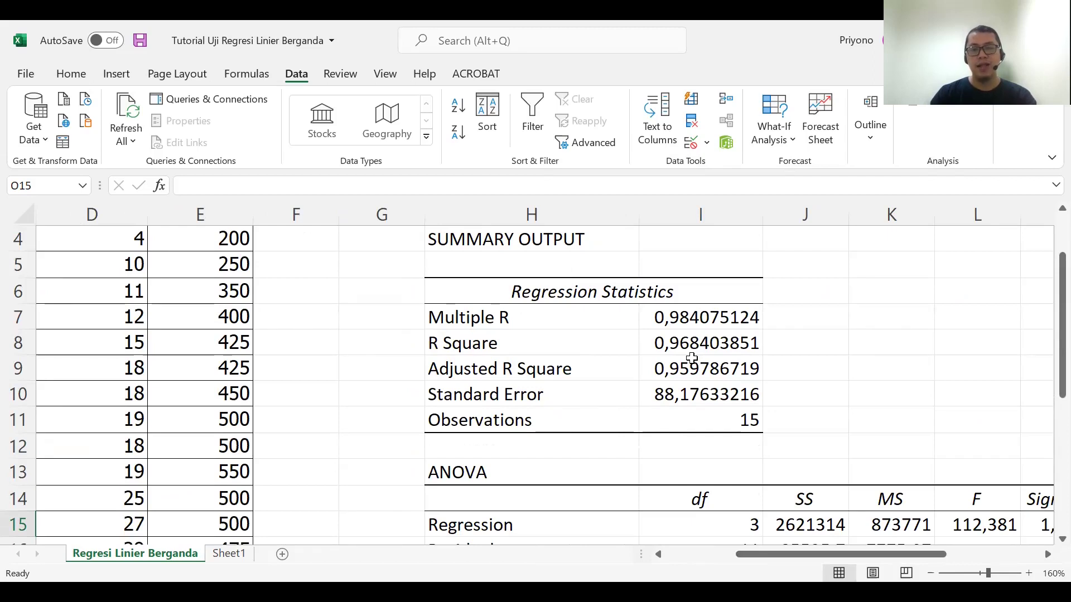
scroll(691, 357, "down", 1)
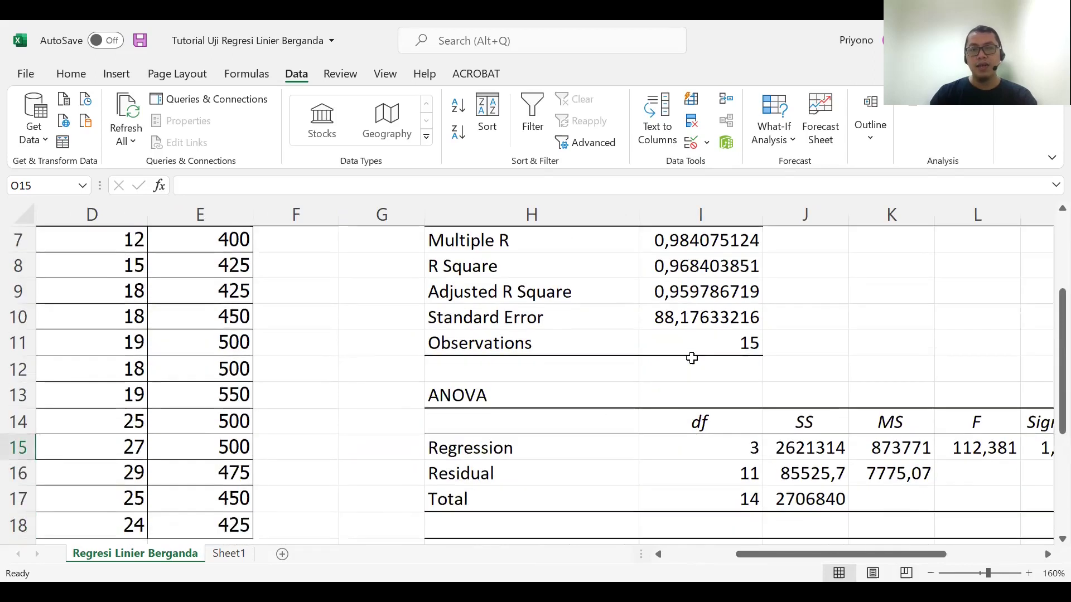
left_click(740, 321)
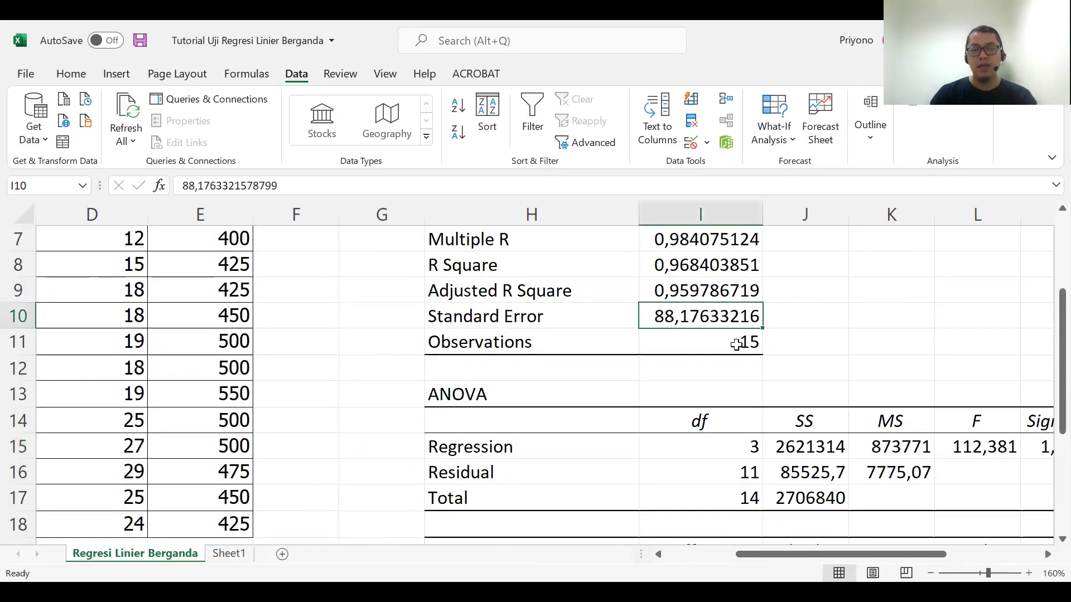
left_click(701, 341)
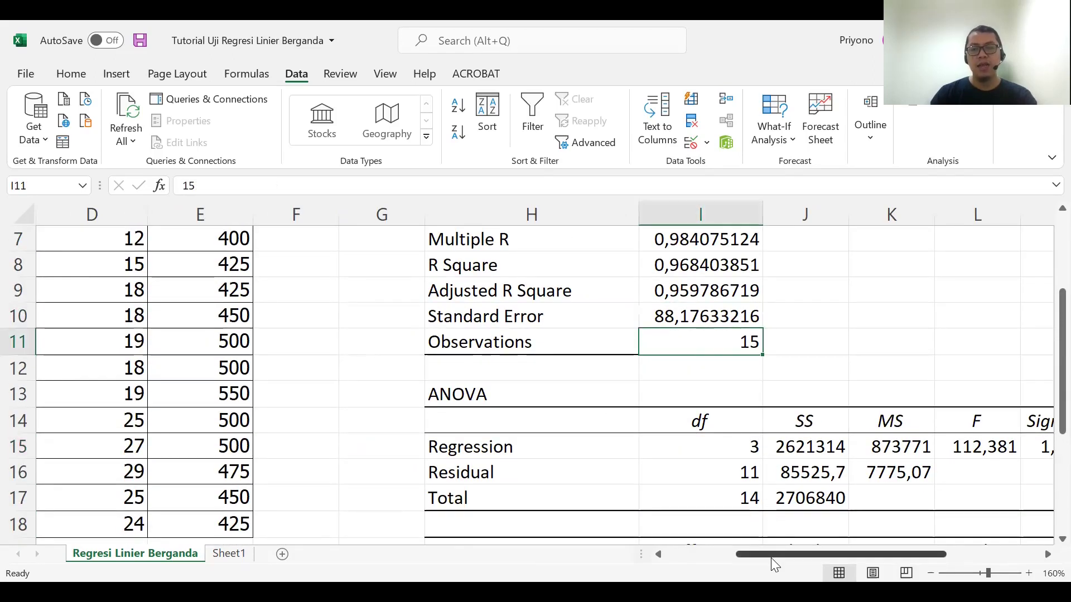
left_click_drag(770, 558, 815, 555)
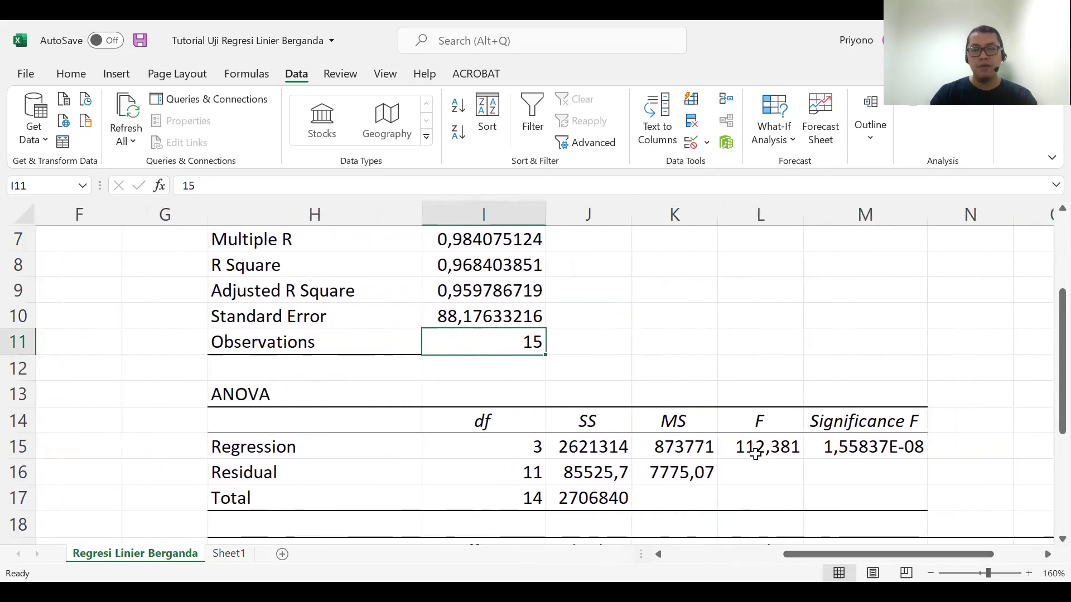
left_click(759, 449)
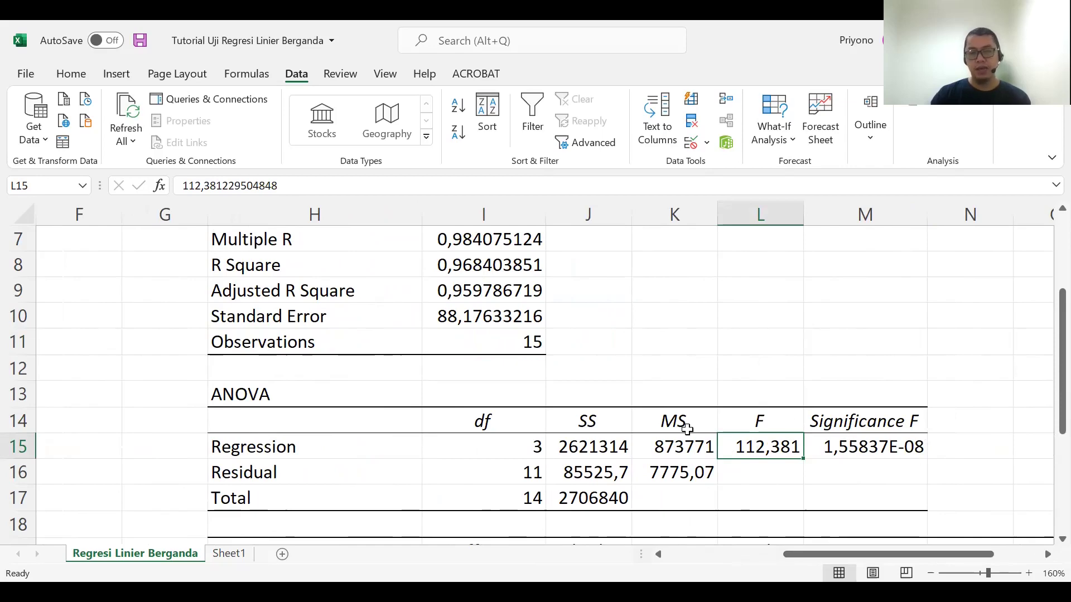
scroll(688, 428, "down", 2)
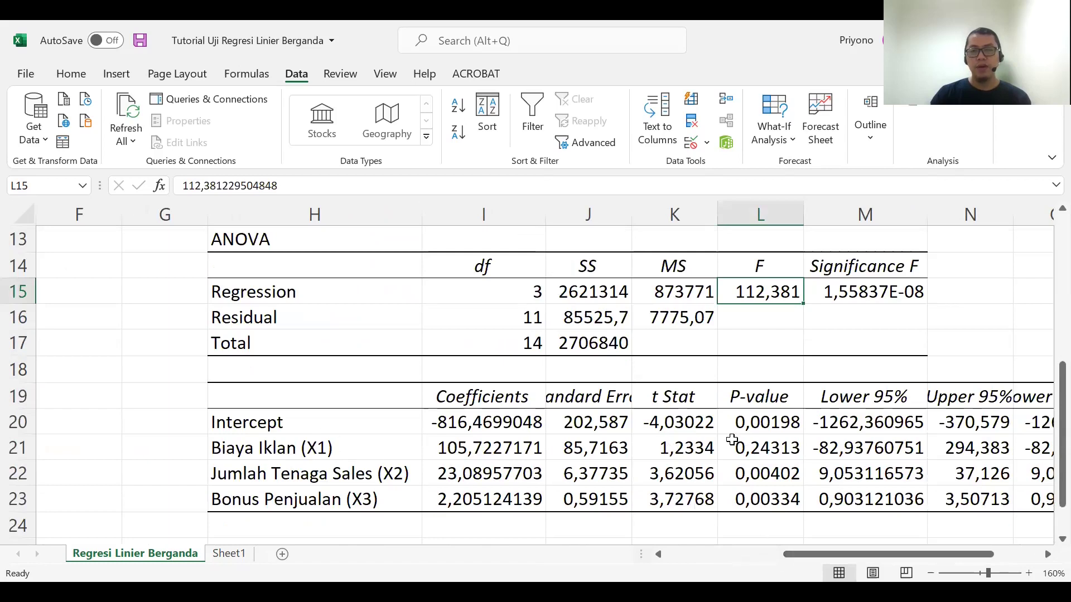
left_click(671, 453)
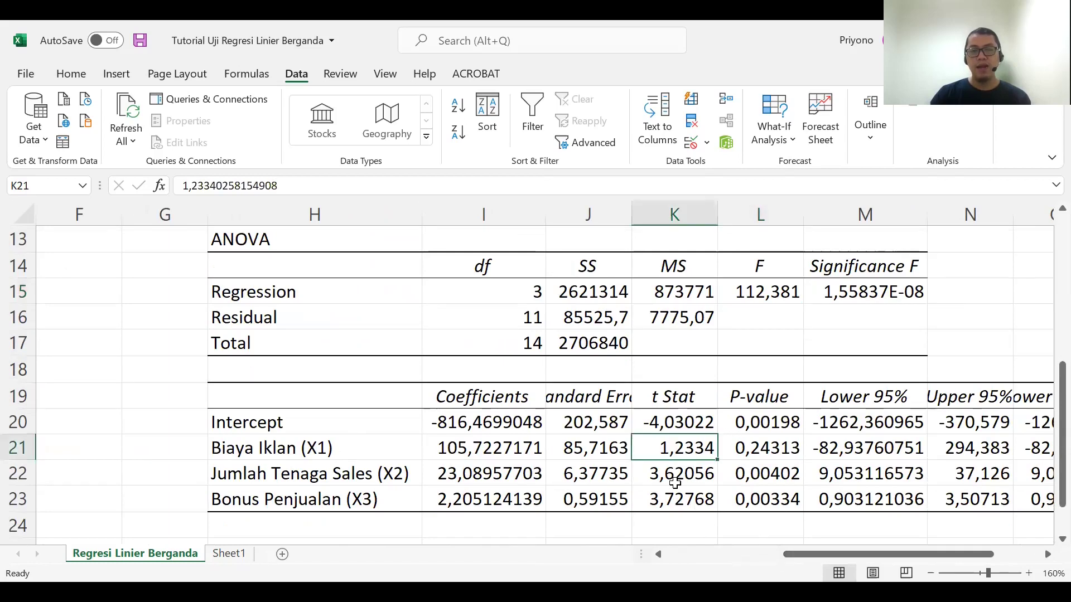
left_click(676, 474)
left_click(684, 492)
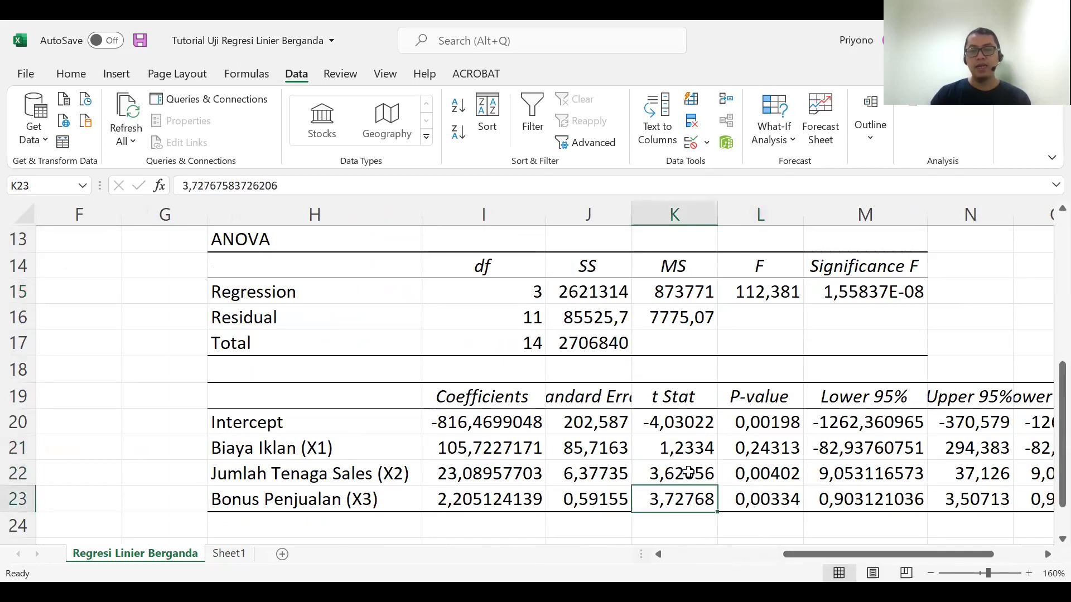
left_click(759, 453)
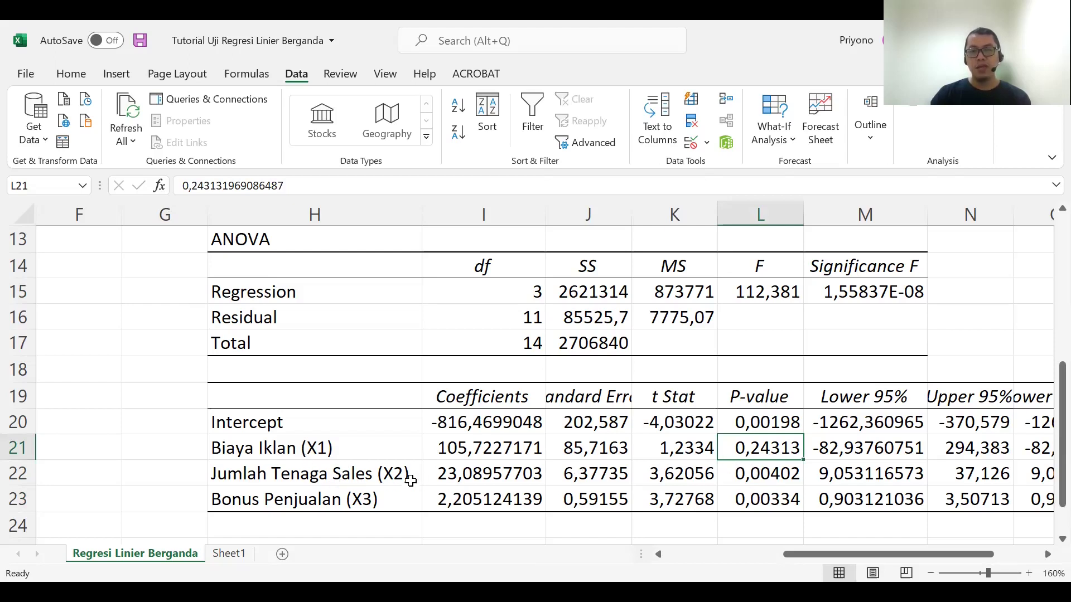
left_click(795, 478)
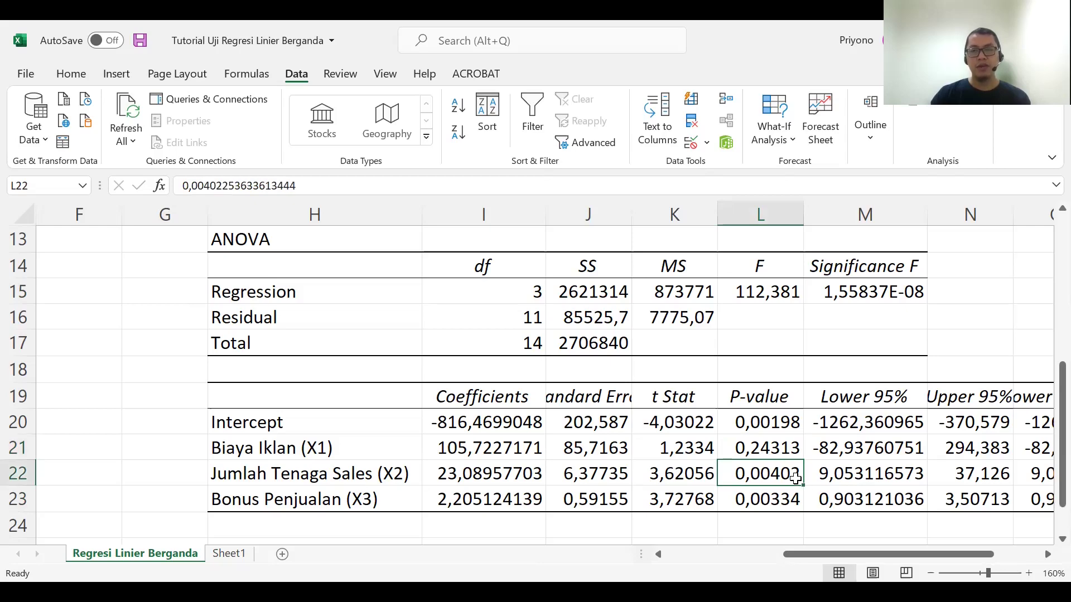
left_click(777, 497)
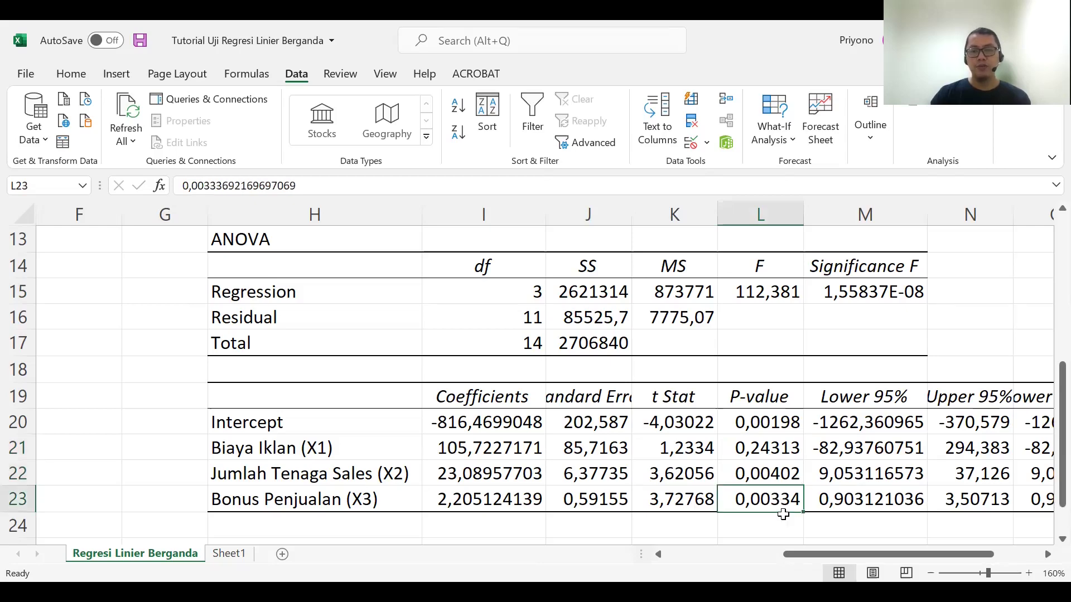